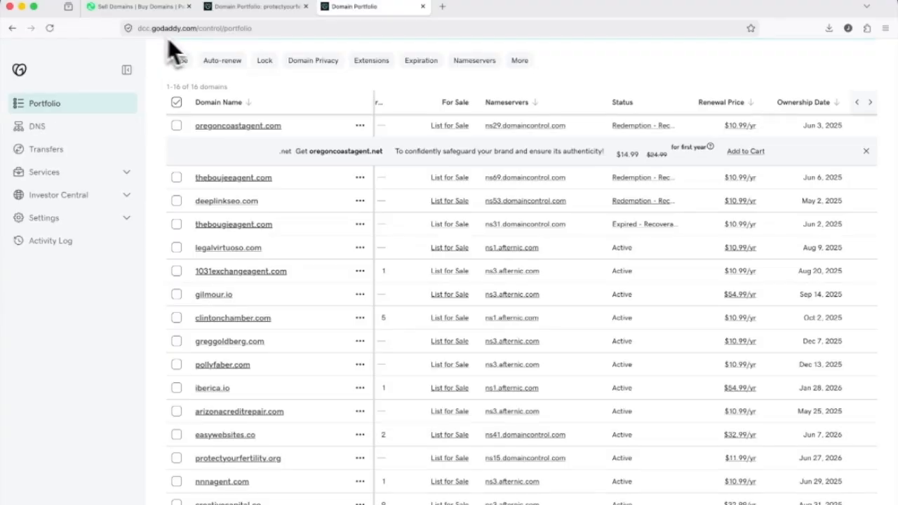
Select oregoncoastagent.com in the domain portfolio and start creating a new profile to assign to it.
scroll(195, 43, "up", 5)
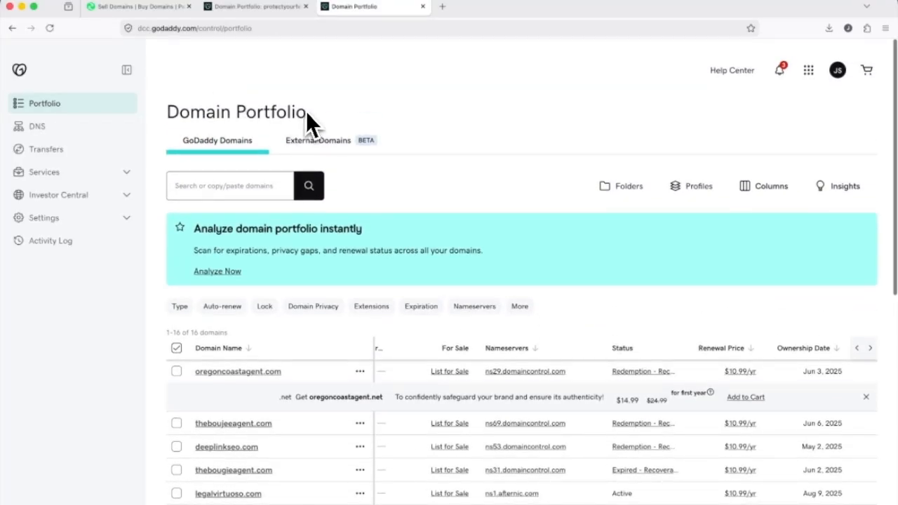
scroll(159, 51, "down", 1)
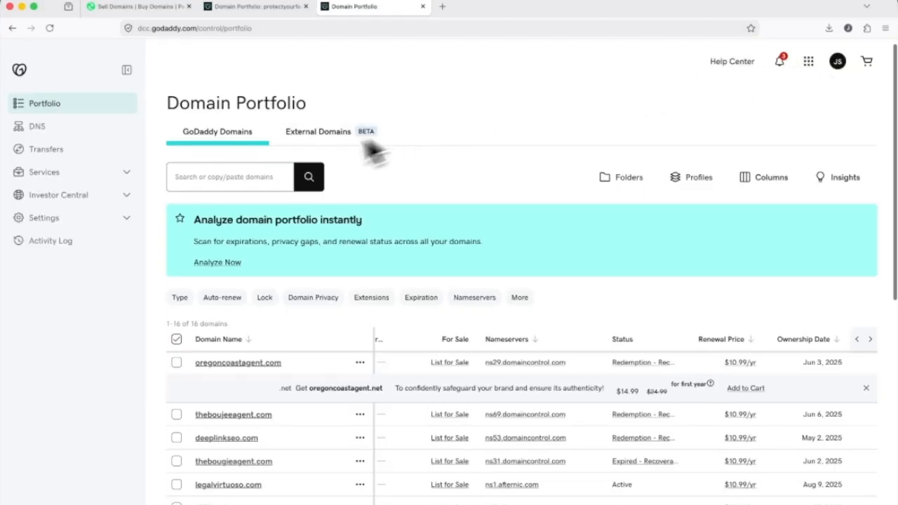
scroll(294, 160, "down", 2)
scroll(294, 163, "down", 2)
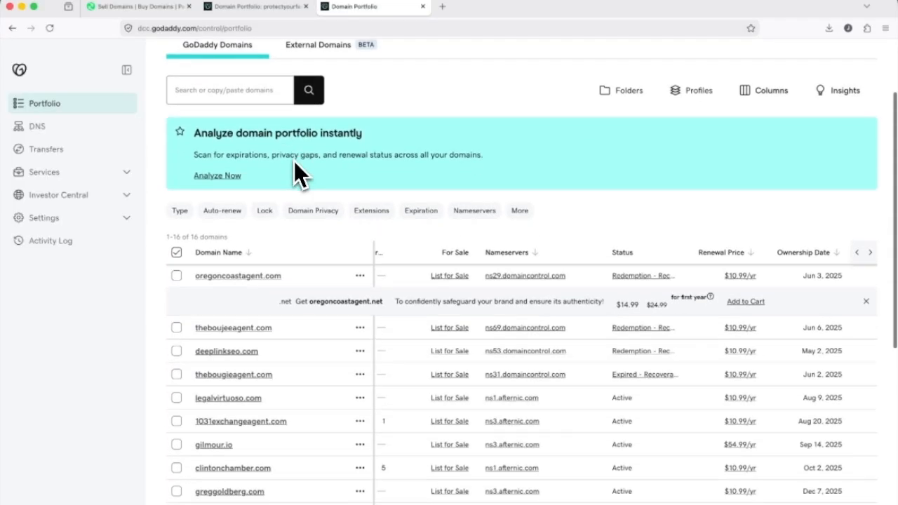
left_click(177, 276)
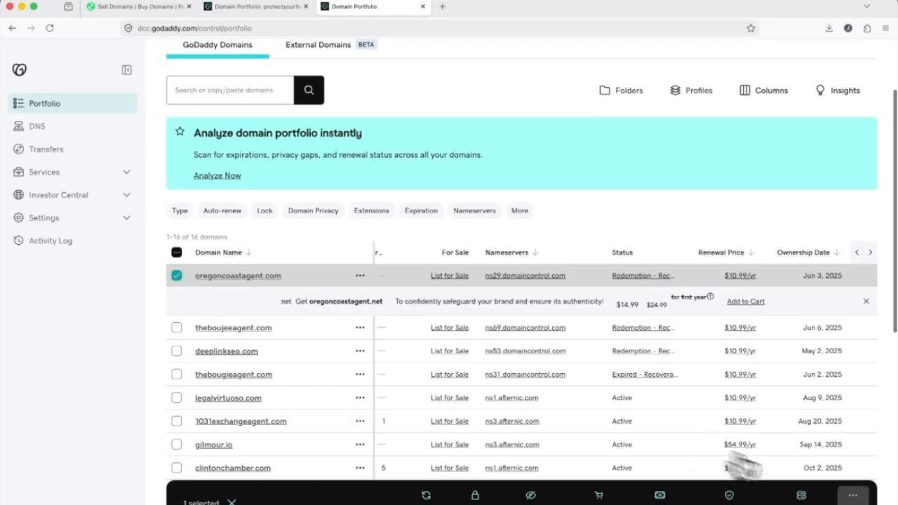
left_click(854, 496)
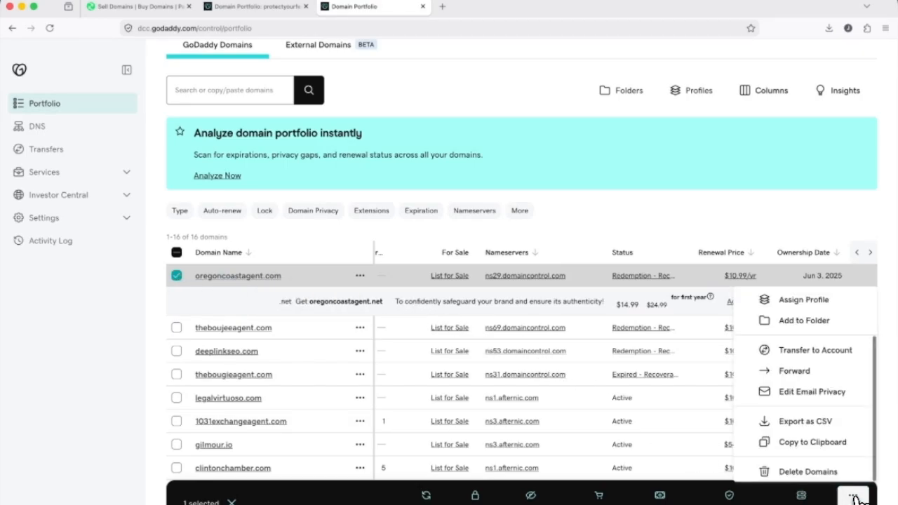
left_click(803, 299)
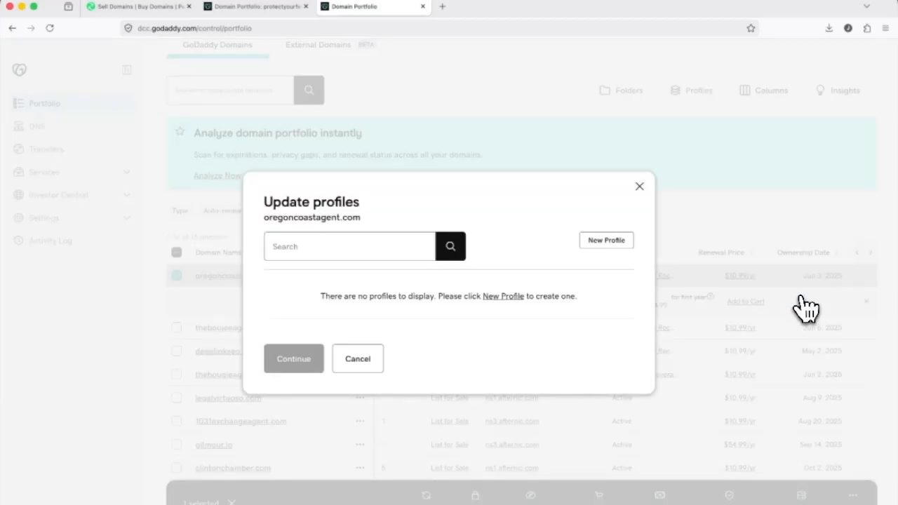
left_click(606, 240)
Name the new profile Afternic and give it the description "automatically list".
left_click(410, 151)
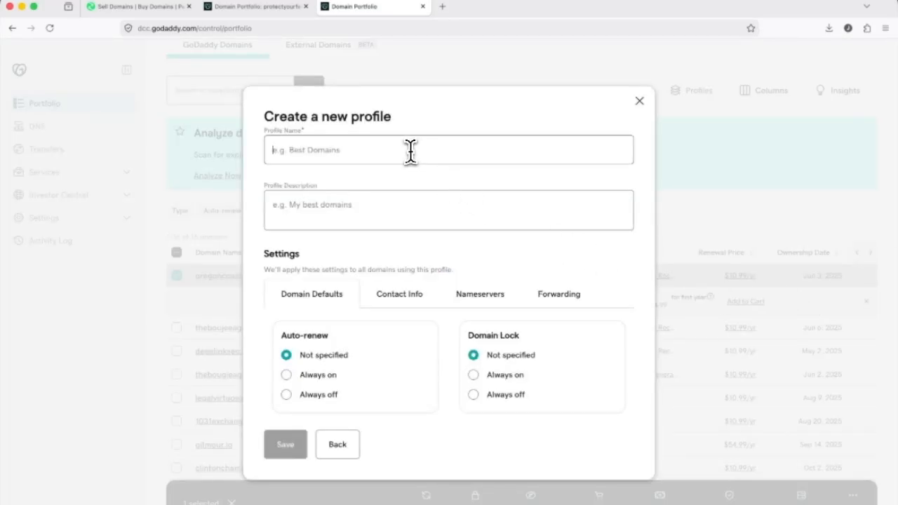
type("Aff")
left_click(373, 212)
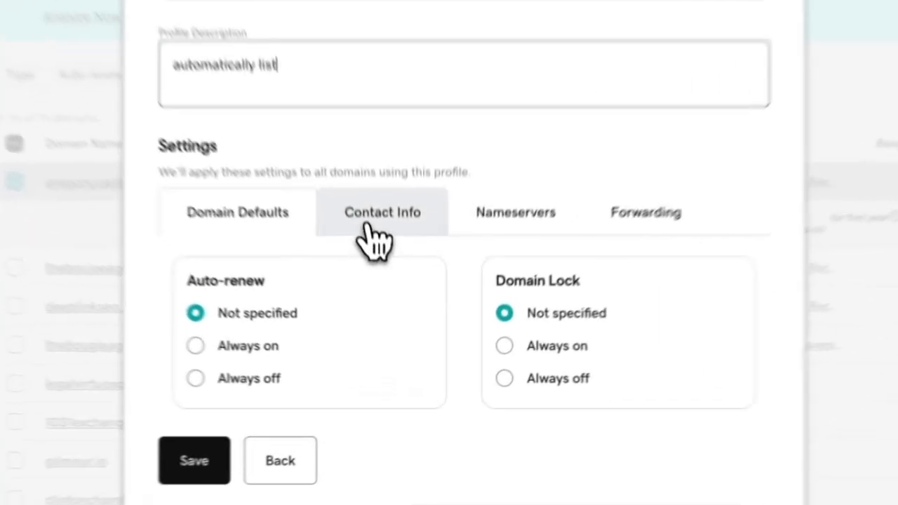
Review the profile's contact info and forwarding settings, and set its nameserver option to "I'll use my own nameservers".
left_click(394, 300)
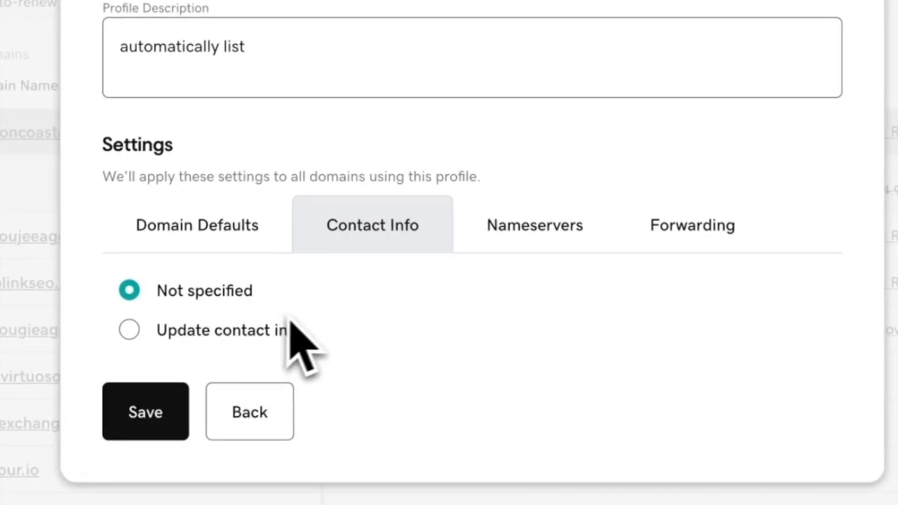
left_click(684, 232)
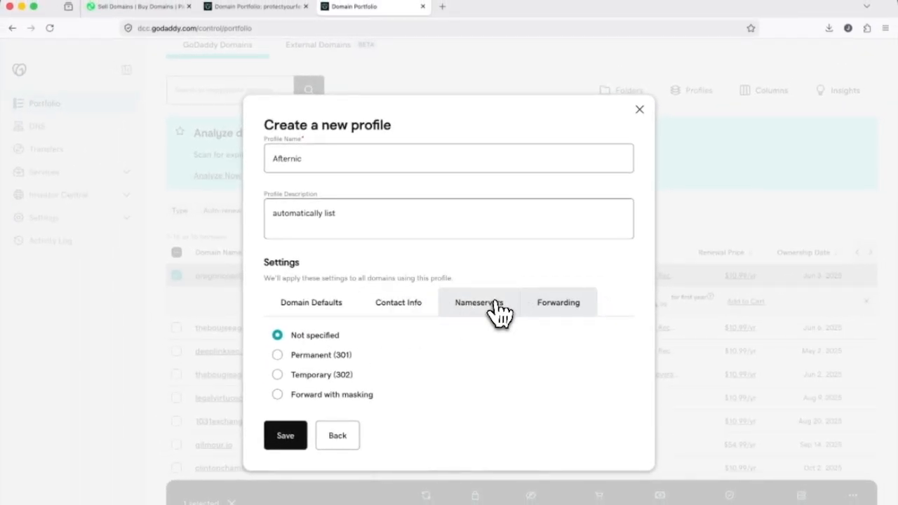
left_click(494, 312)
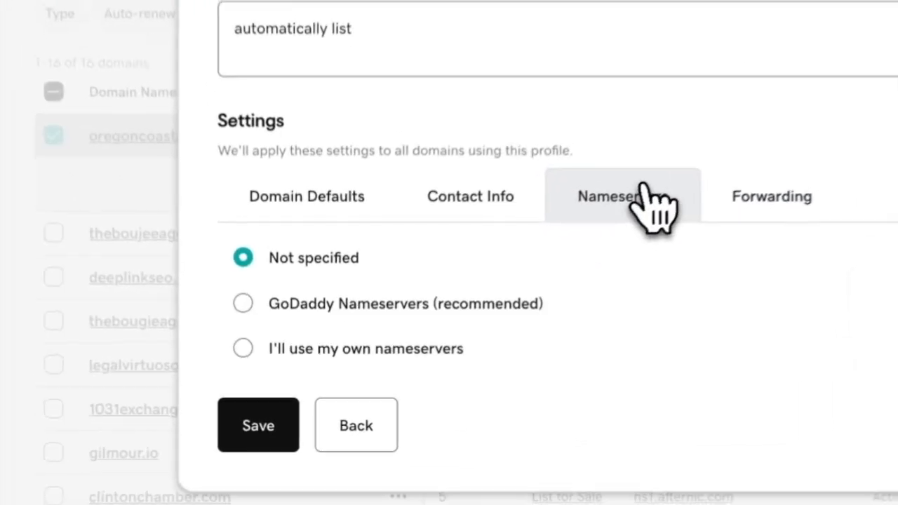
left_click(239, 342)
scroll(250, 361, "down", 1)
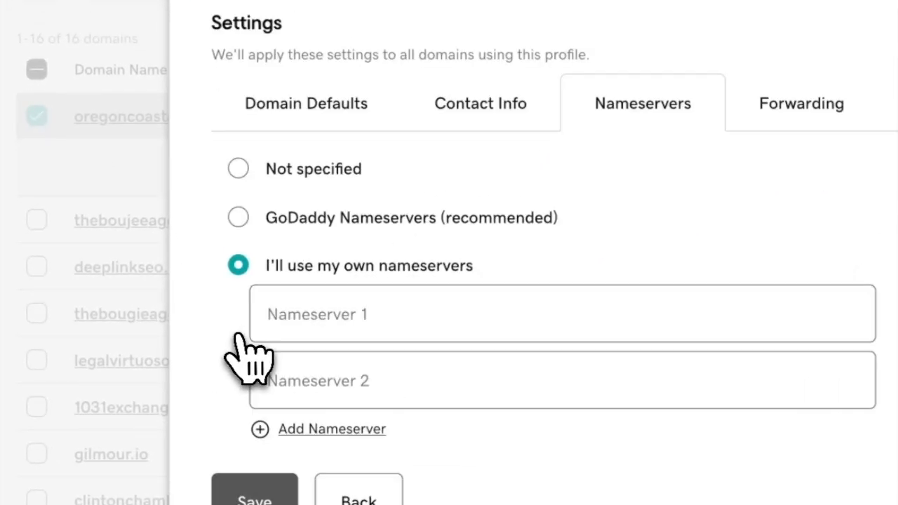
Enter ns1.afternic.com and ns2.afternic.com as the profile's first two nameservers and add a third nameserver field.
left_click(337, 316)
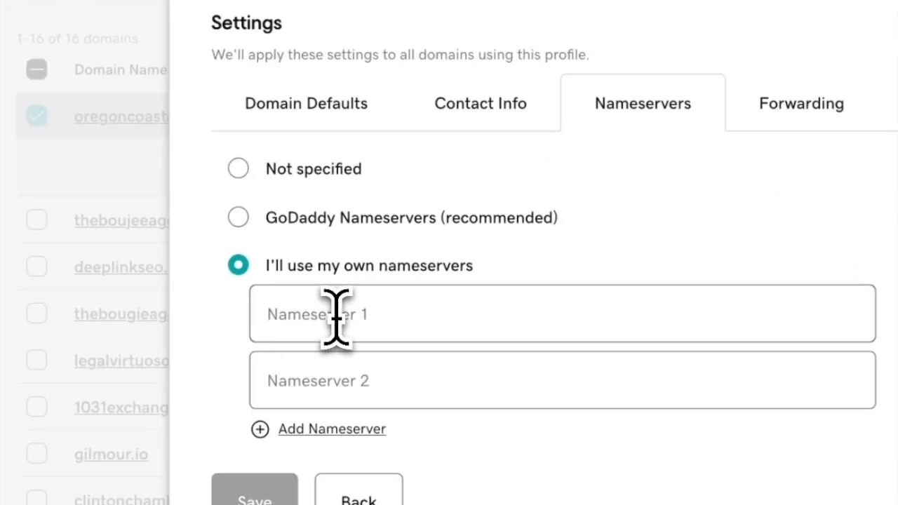
key("BackSpace")
key("BackSpace")
key("BackSpace")
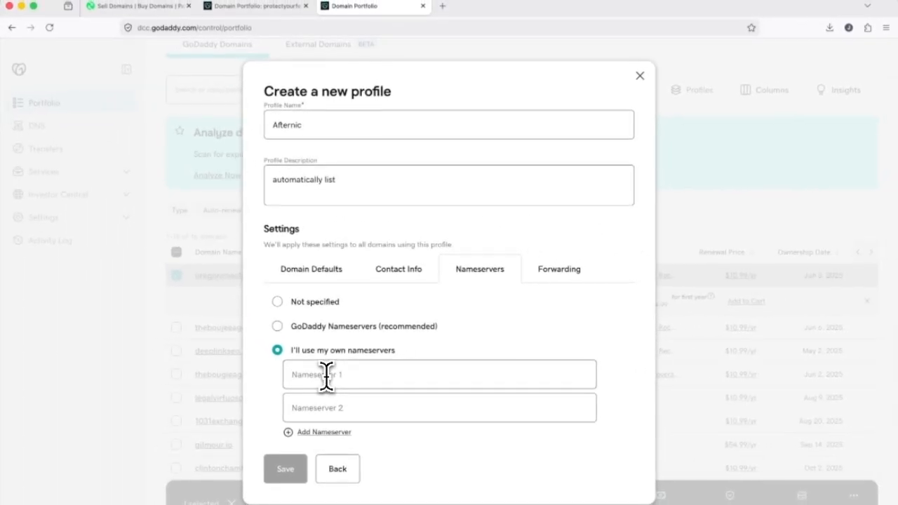
type("n")
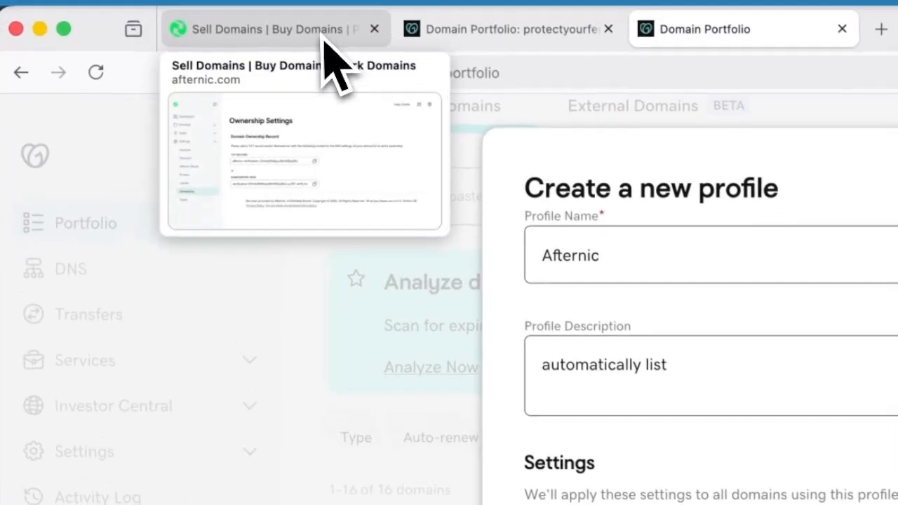
Copy the verification nameserver from Afternic's ownership settings, paste it as Nameserver 3 in the GoDaddy profile, and save the profile.
left_click(324, 38)
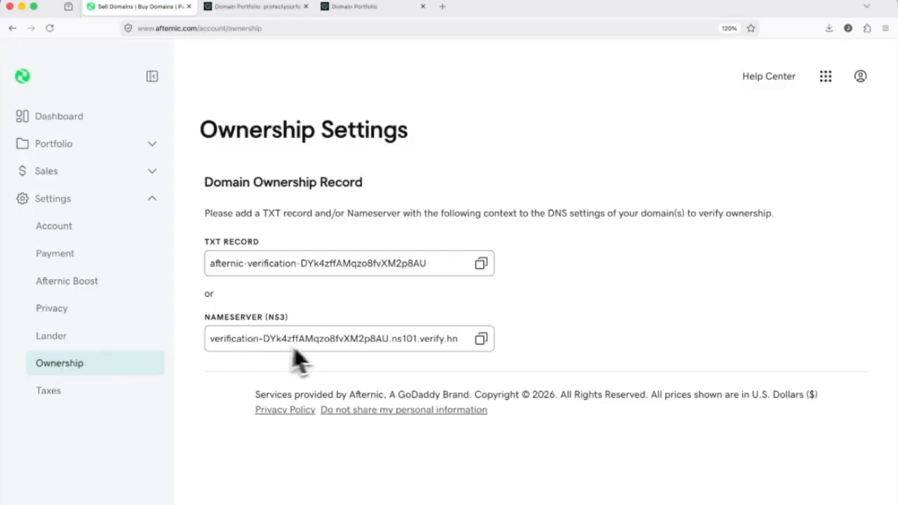
left_click(481, 339)
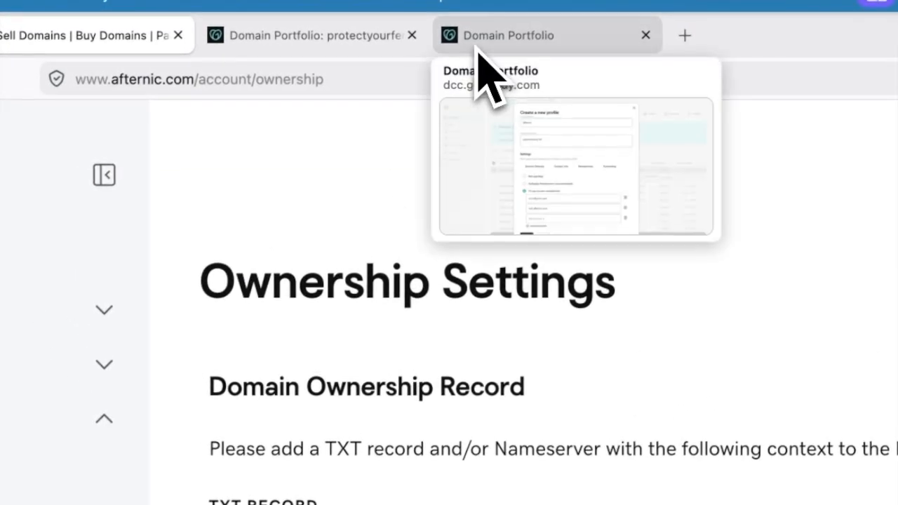
left_click(479, 51)
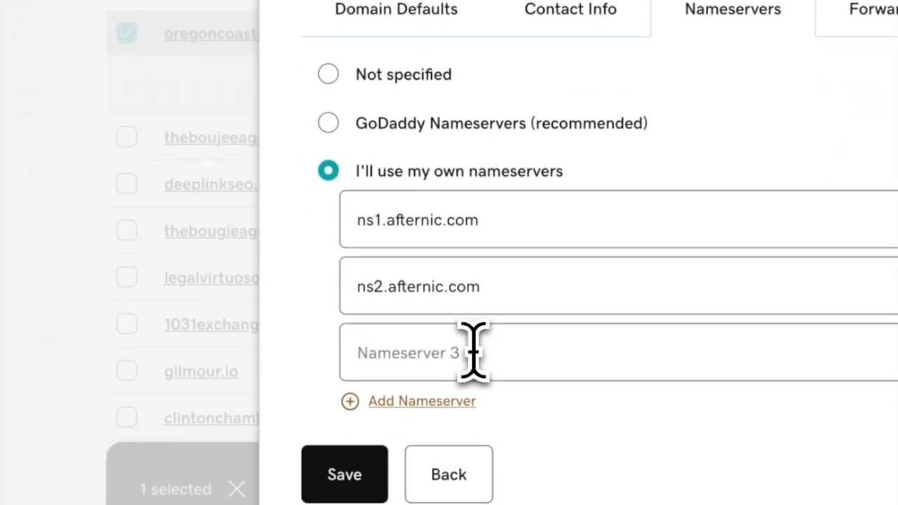
left_click(473, 351)
key("ctrl+v")
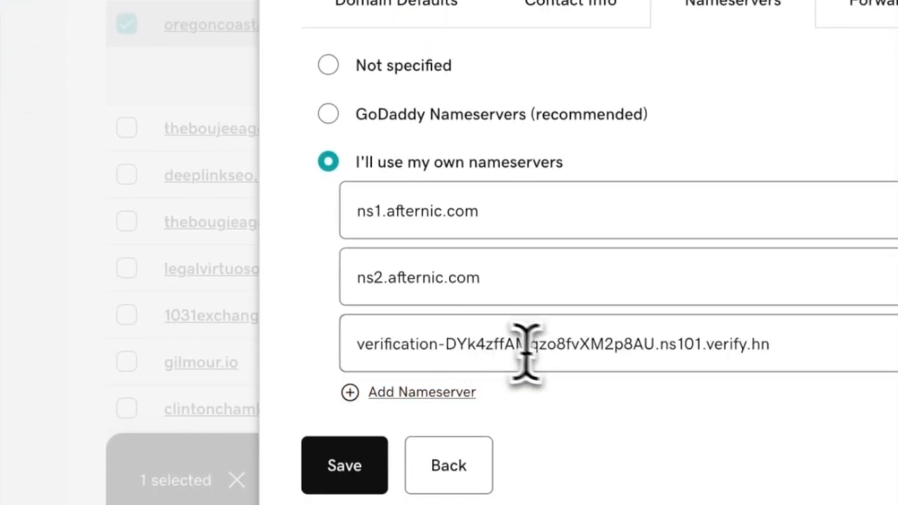
left_click(344, 467)
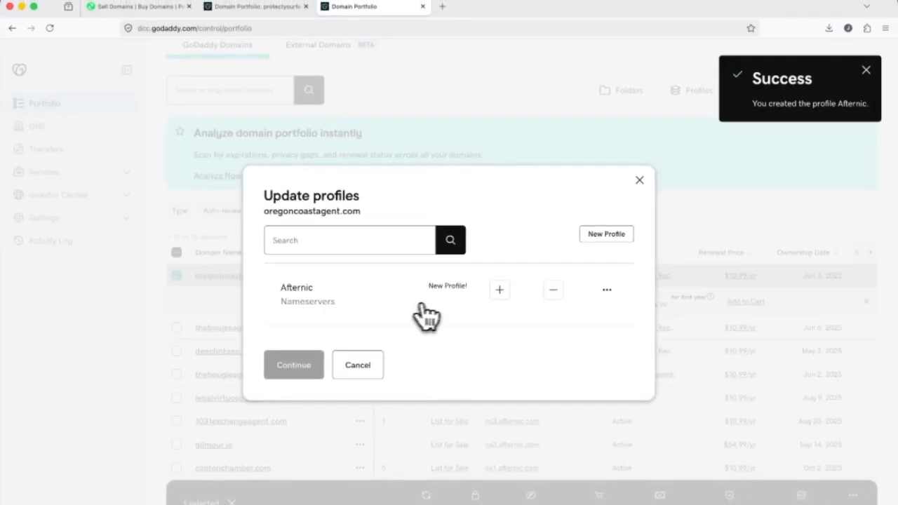
Add the Afternic profile to oregoncoastagent.com and clear the domain's selection.
left_click(499, 293)
left_click(294, 365)
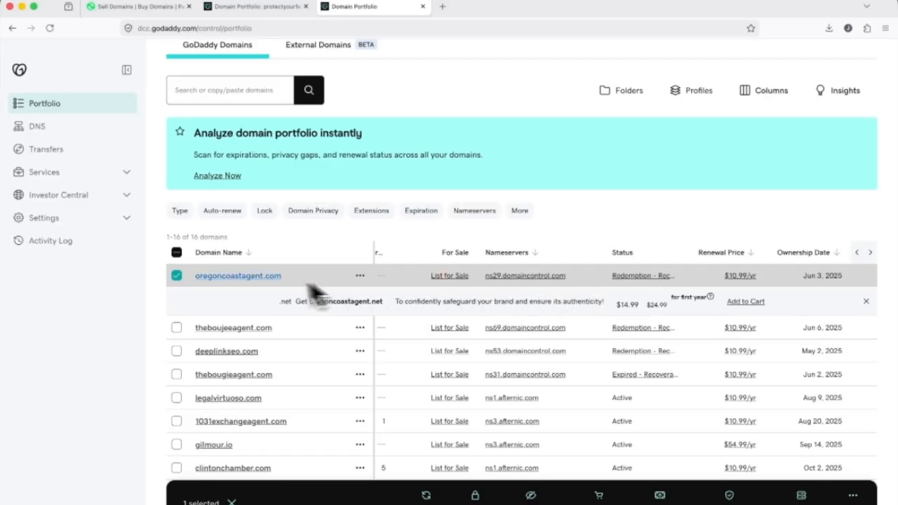
left_click(181, 275)
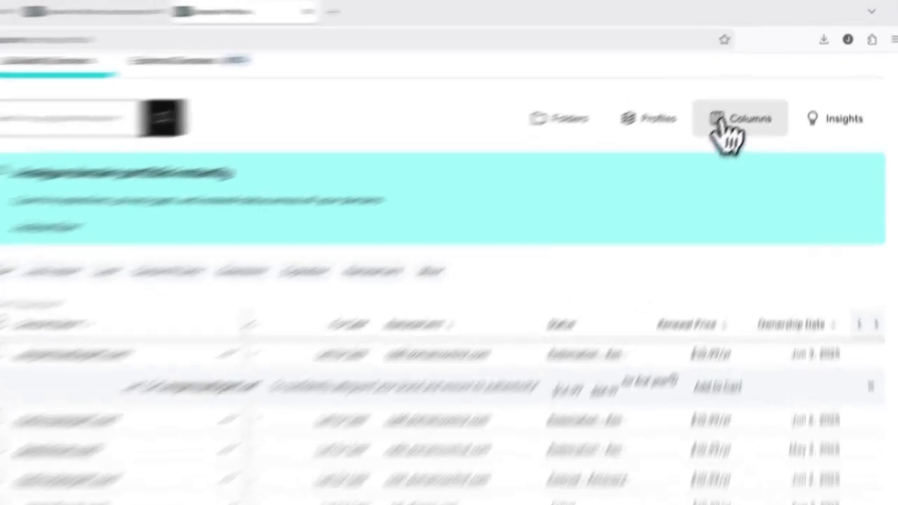
Switch the Ownership Date column off and on again in the portfolio's column settings without saving.
left_click(761, 90)
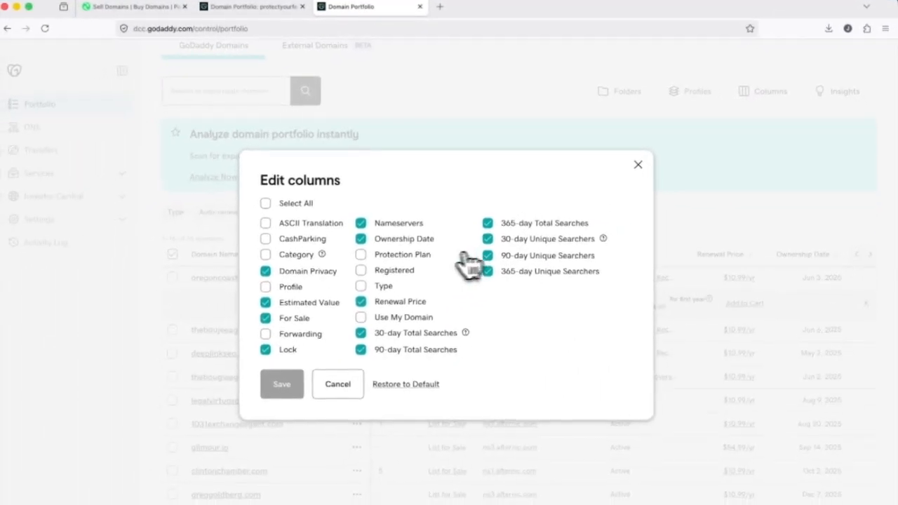
left_click(364, 237)
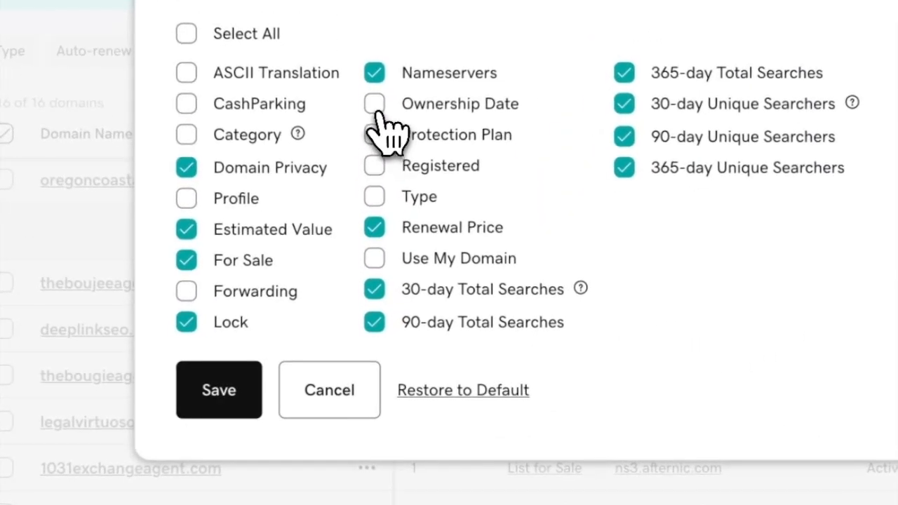
left_click(364, 237)
left_click(320, 391)
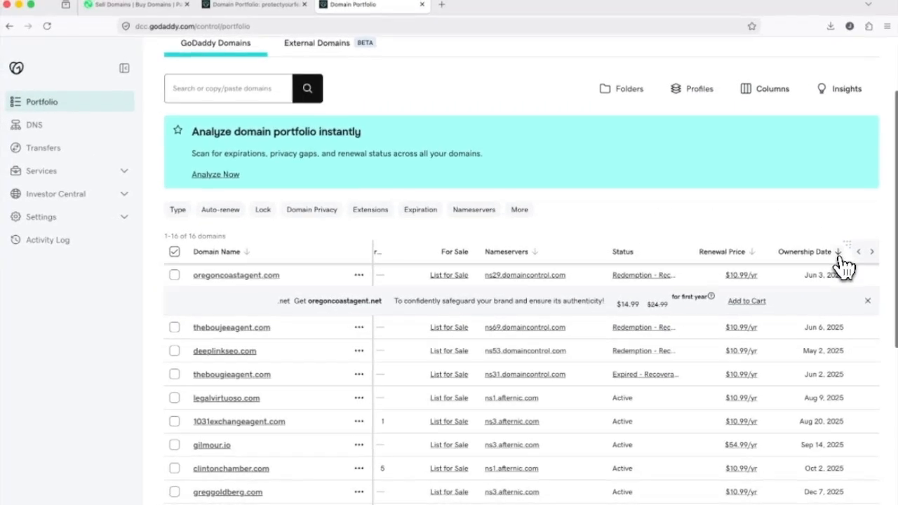
Sort the portfolio by ownership date, newest first, and select easywebsites.co and protectyourfertility.org.
left_click(838, 255)
scroll(795, 275, "right", 7)
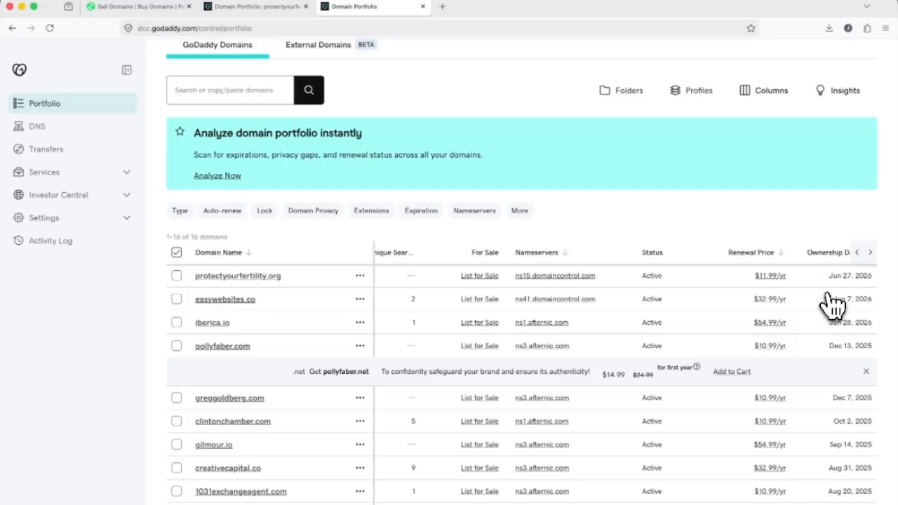
left_click(176, 299)
left_click(177, 275)
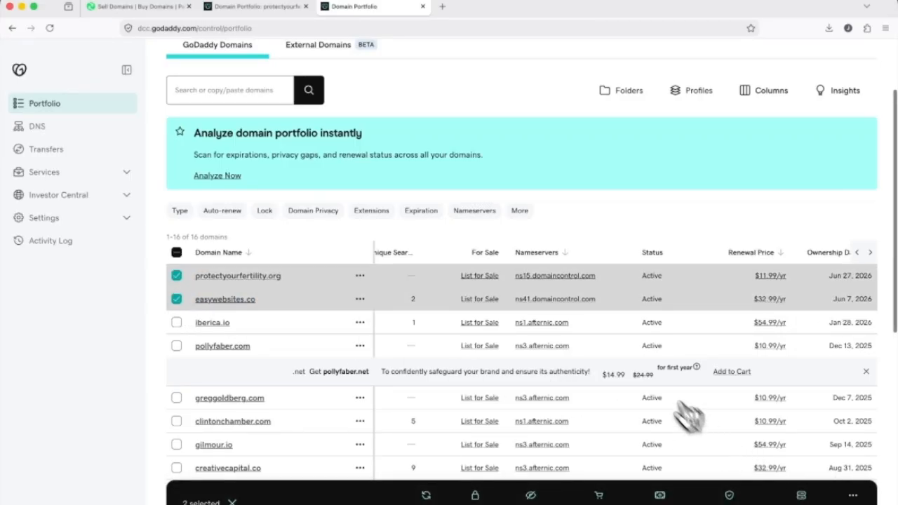
Mark the Afternic profile for assignment to the two selected domains and close the dialog without continuing.
left_click(852, 495)
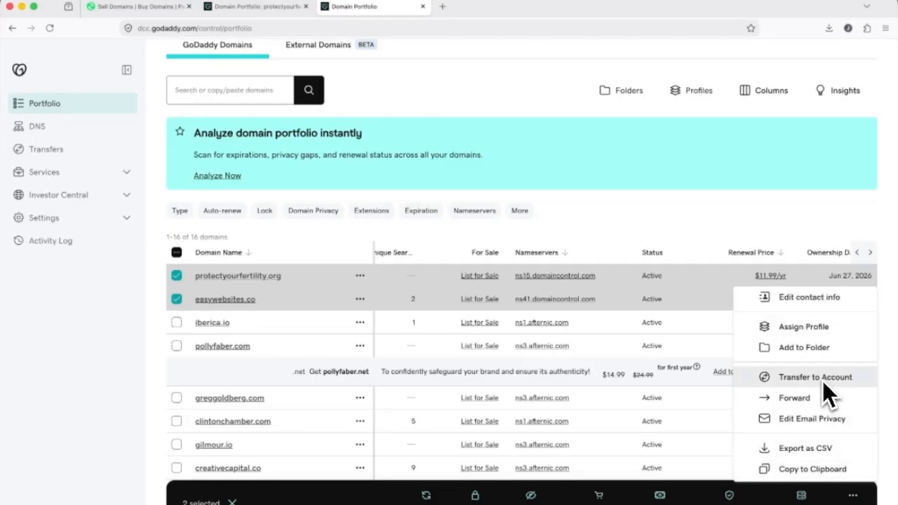
left_click(804, 327)
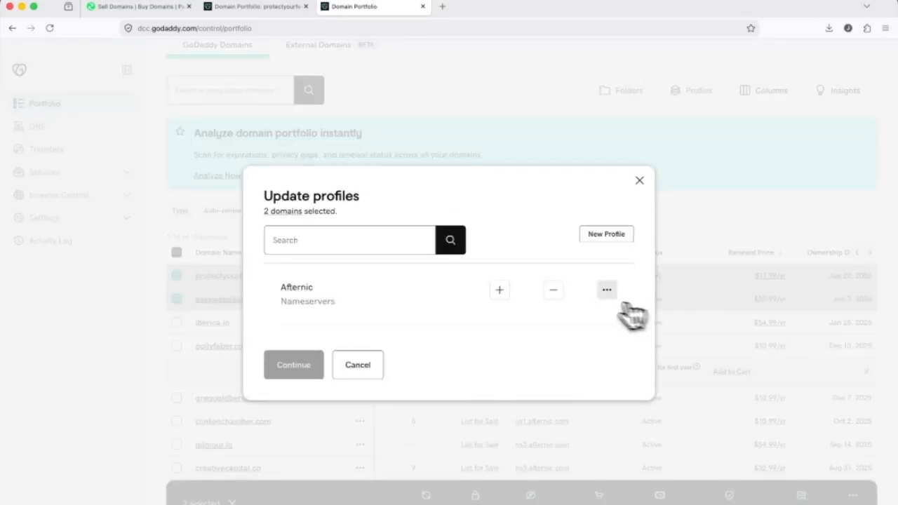
left_click(498, 289)
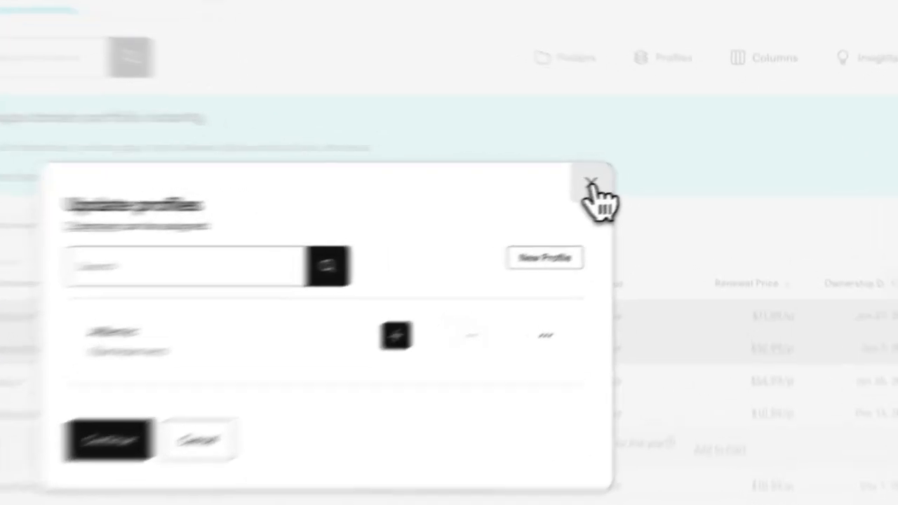
left_click(639, 184)
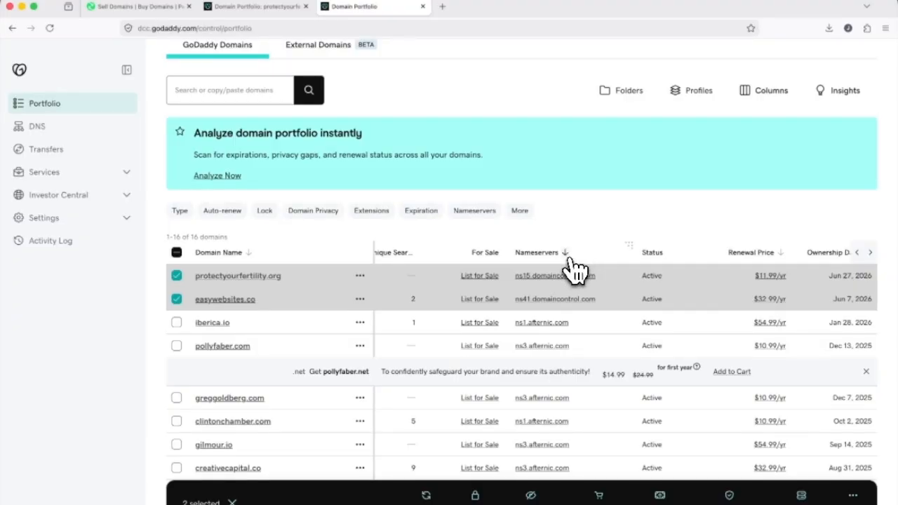
Open the for-sale pricing setup for the two selected domains and turn on a sales page for both.
left_click(660, 495)
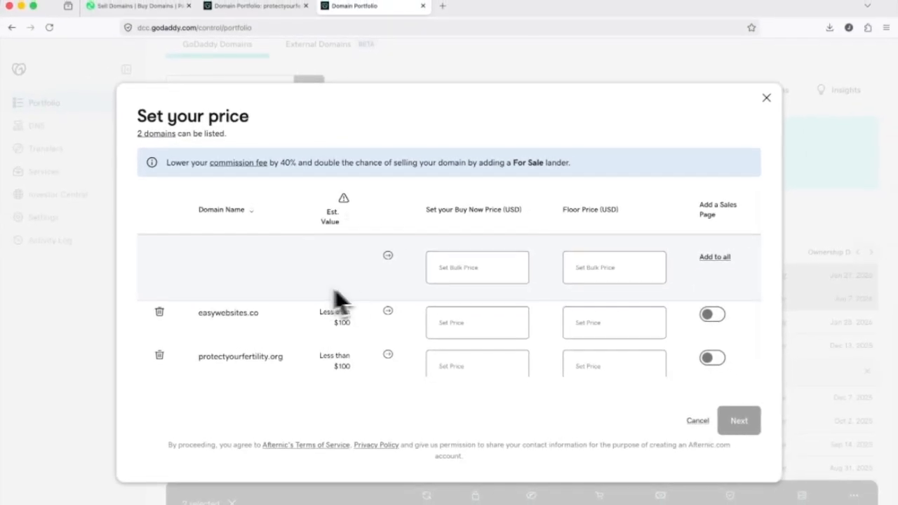
scroll(456, 287, "down", 1)
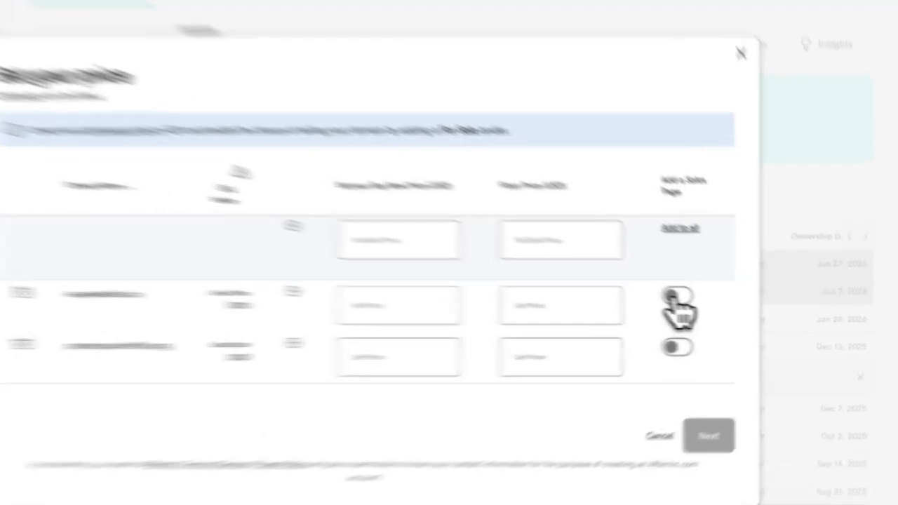
left_click(683, 298)
left_click(687, 348)
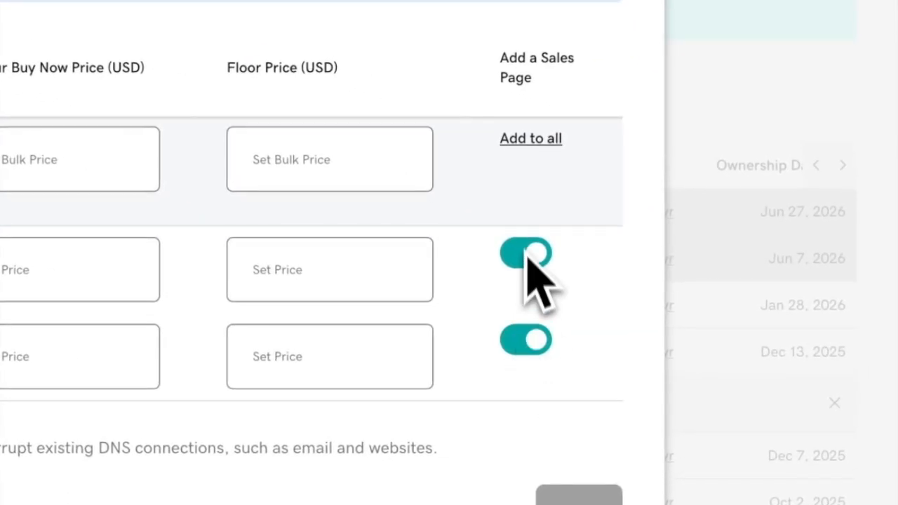
left_click(536, 144)
left_click(536, 144)
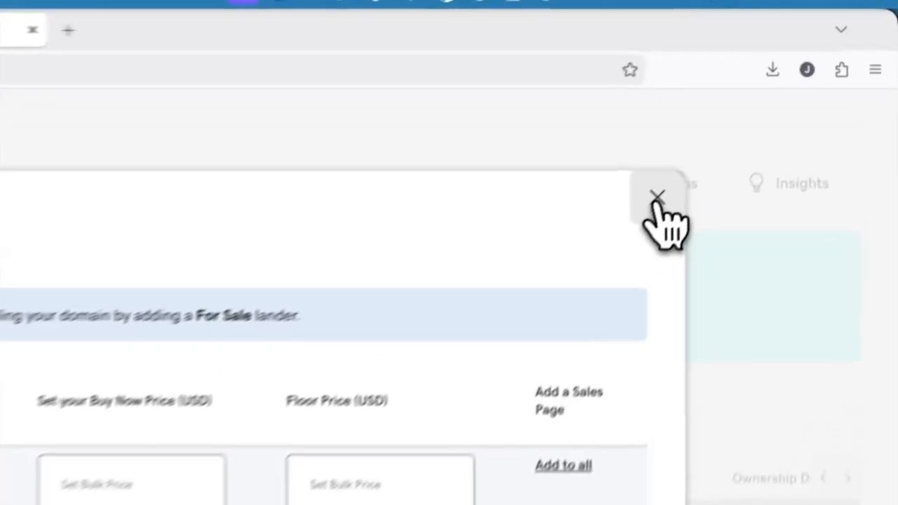
Close the for-sale pricing setup and open the default domain registration profile for editing at shopperdefaults.godaddy.com.
left_click(765, 99)
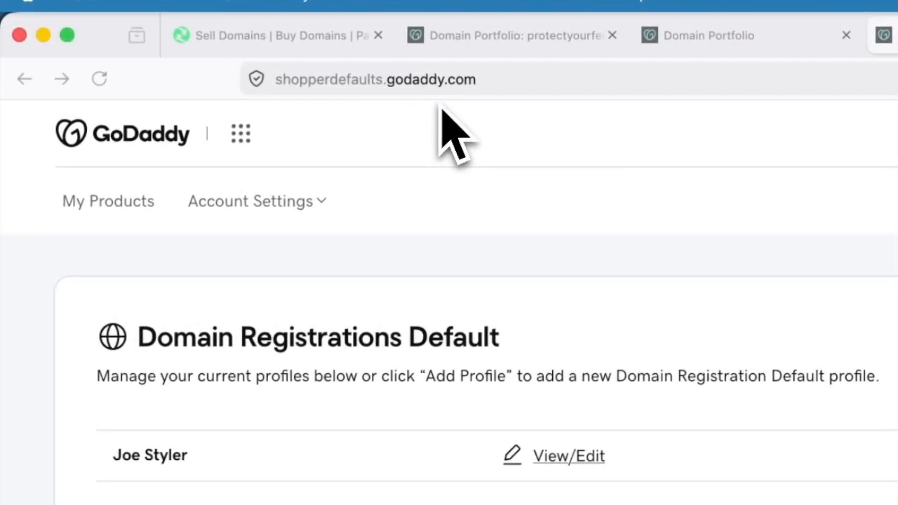
left_click(321, 106)
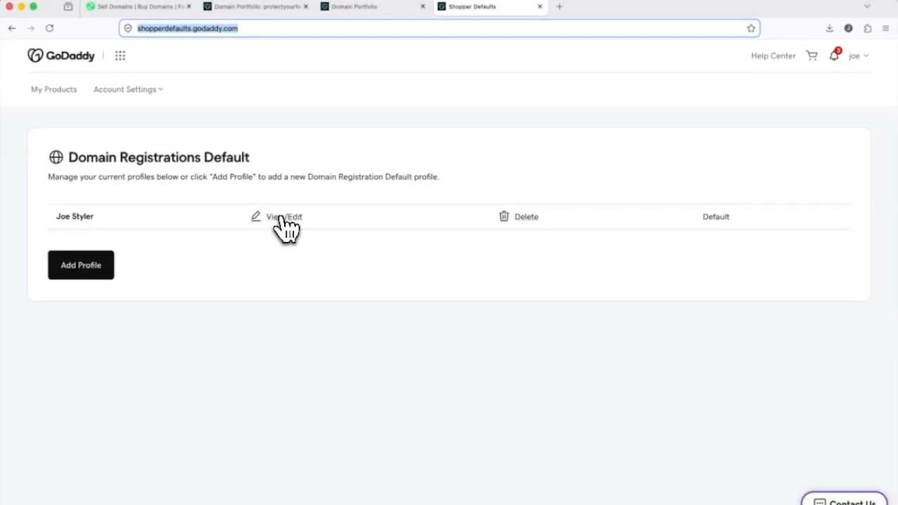
left_click(281, 218)
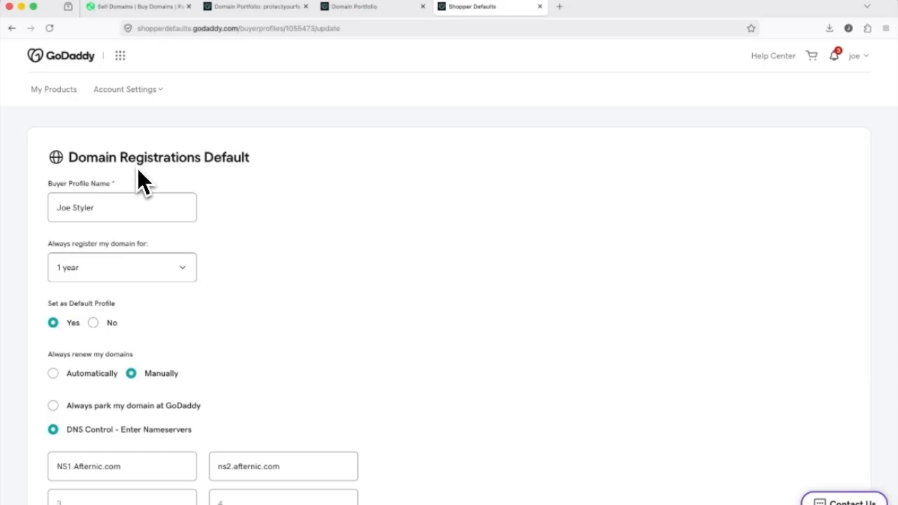
Set the default registration term in the buyer profile to 2 years.
left_click(117, 271)
left_click(116, 273)
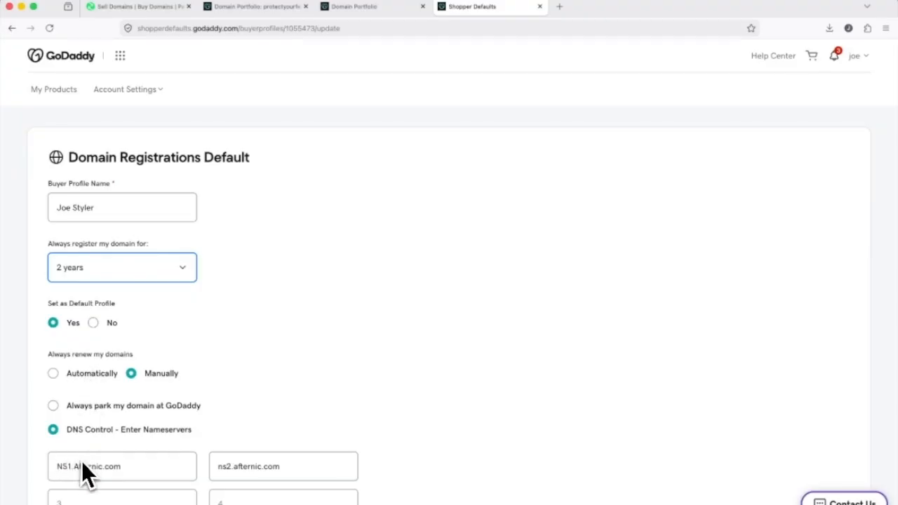
Copy the NS3 verification nameserver from the Afternic ownership settings and paste it as the buyer profile's third nameserver.
left_click(83, 500)
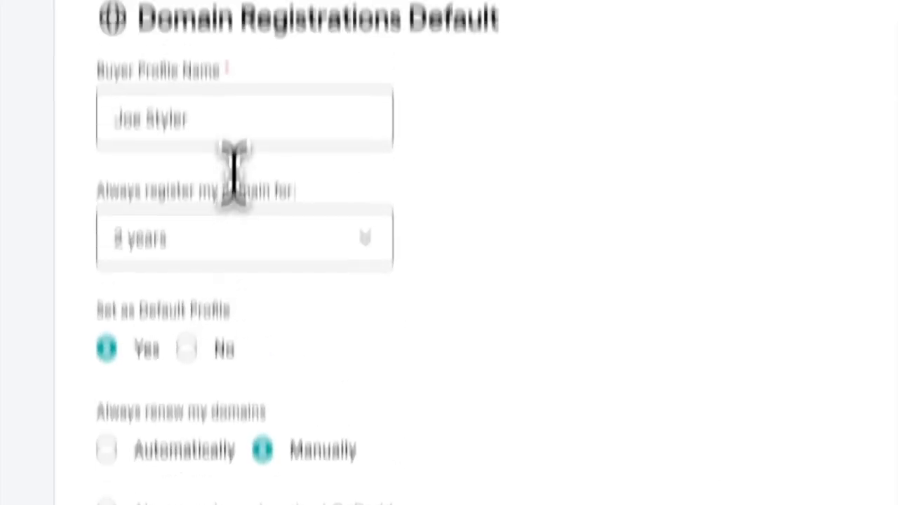
left_click(280, 37)
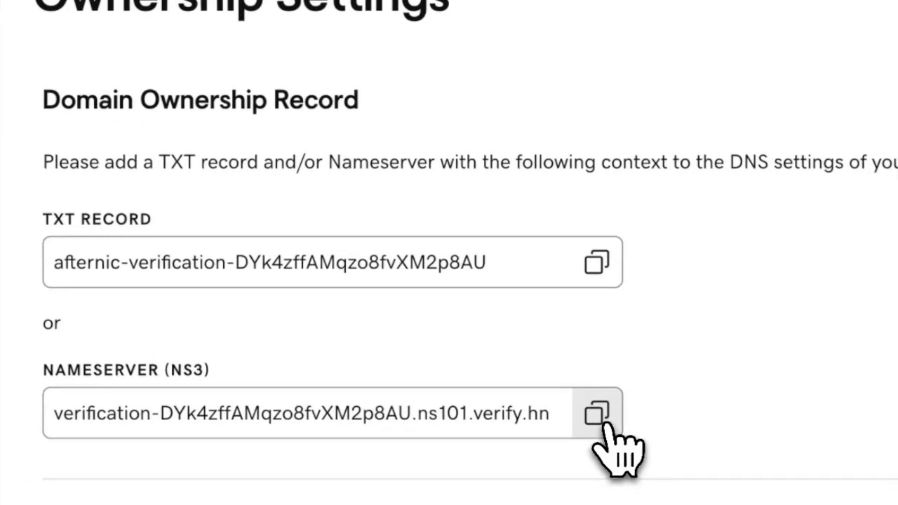
left_click(598, 414)
left_click(613, 33)
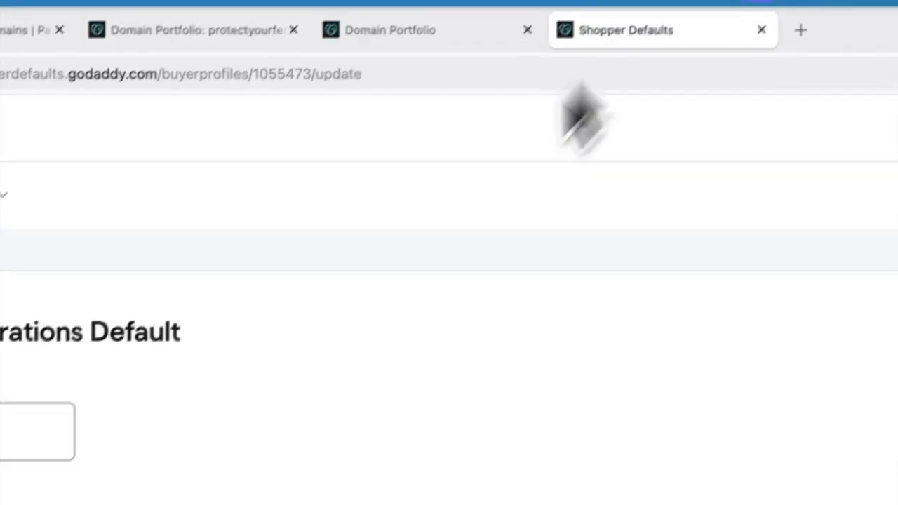
left_click(216, 489)
type("c")
key("super+v")
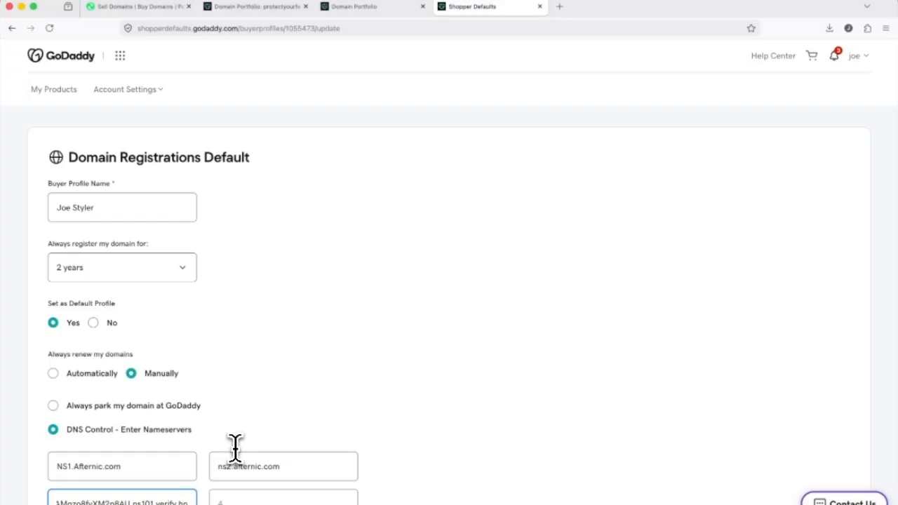
Set the buyer profile to always register domains for 1 year.
left_click(168, 272)
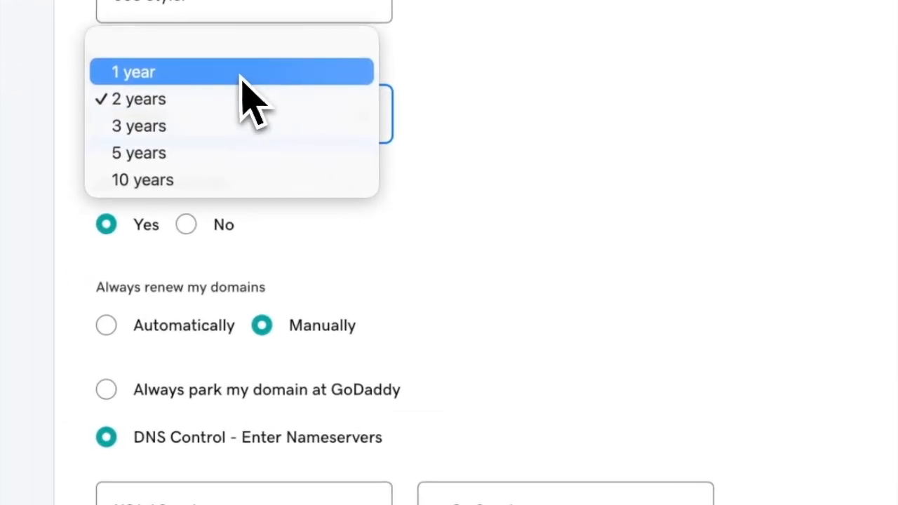
left_click(240, 73)
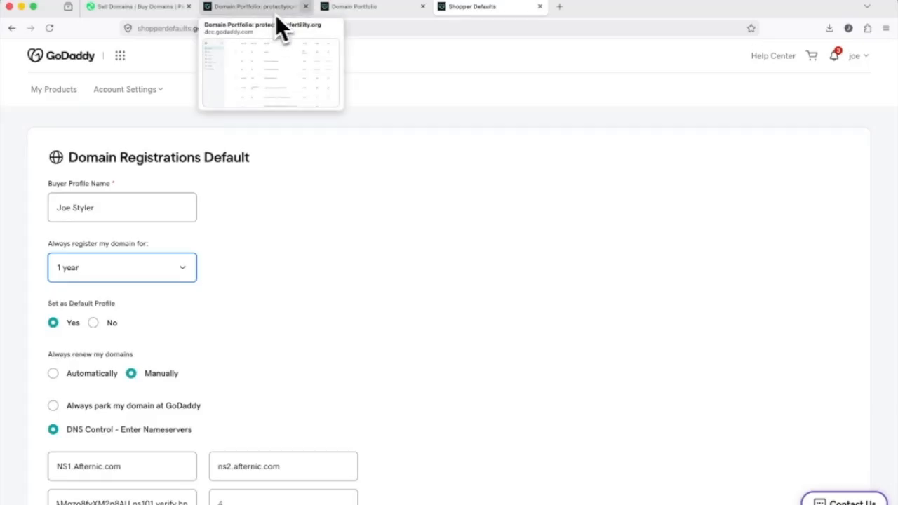
Return to the domain portfolio and select protectyourfertility.org.
left_click(338, 16)
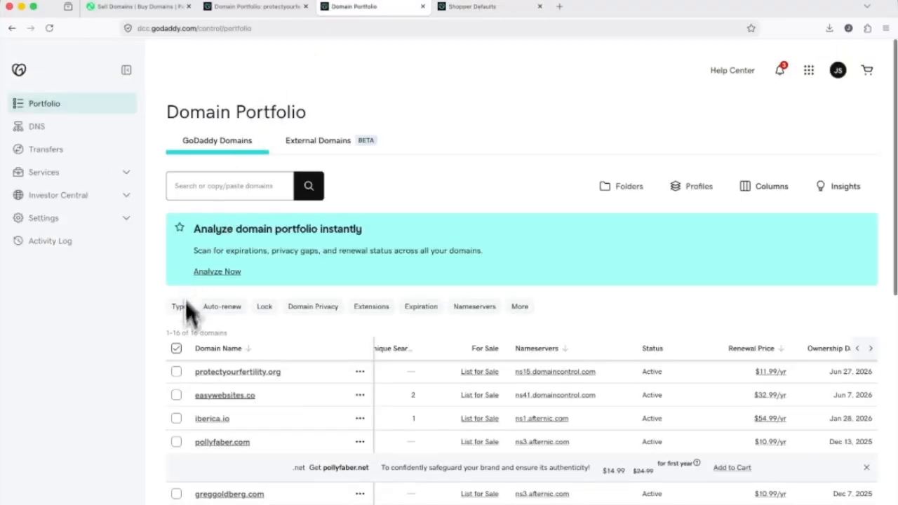
left_click(176, 372)
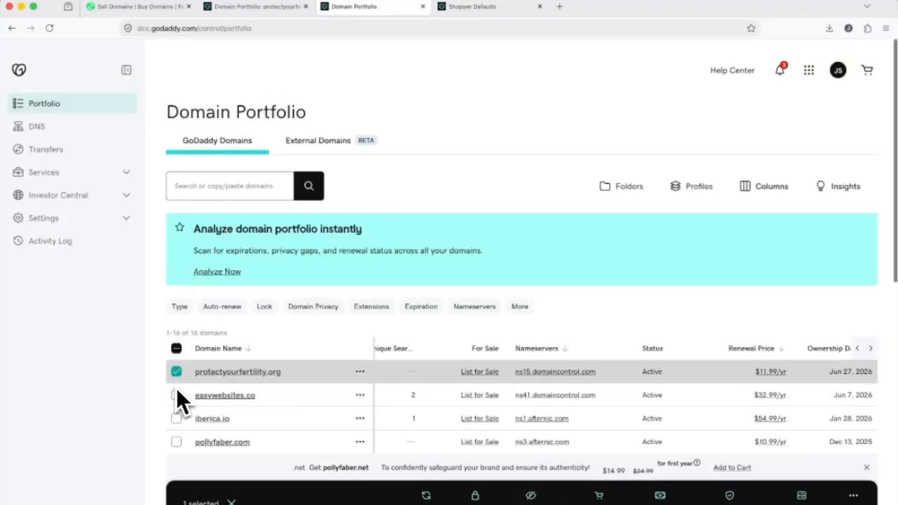